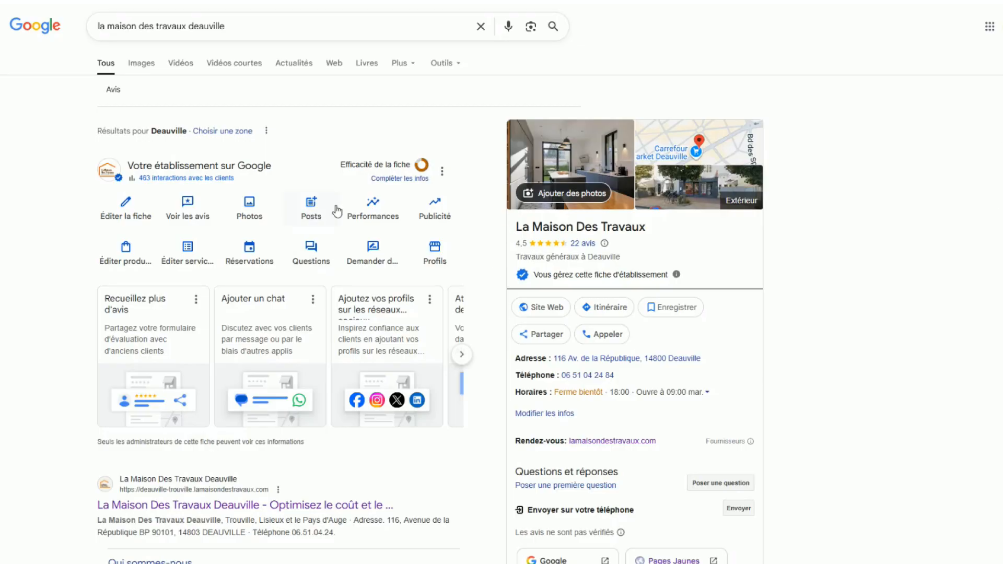
Add a new post to the La Maison Des Travaux listing and paste the prepared low-temperature underfloor heating text as its description.
scroll(839, 292, "down", 16)
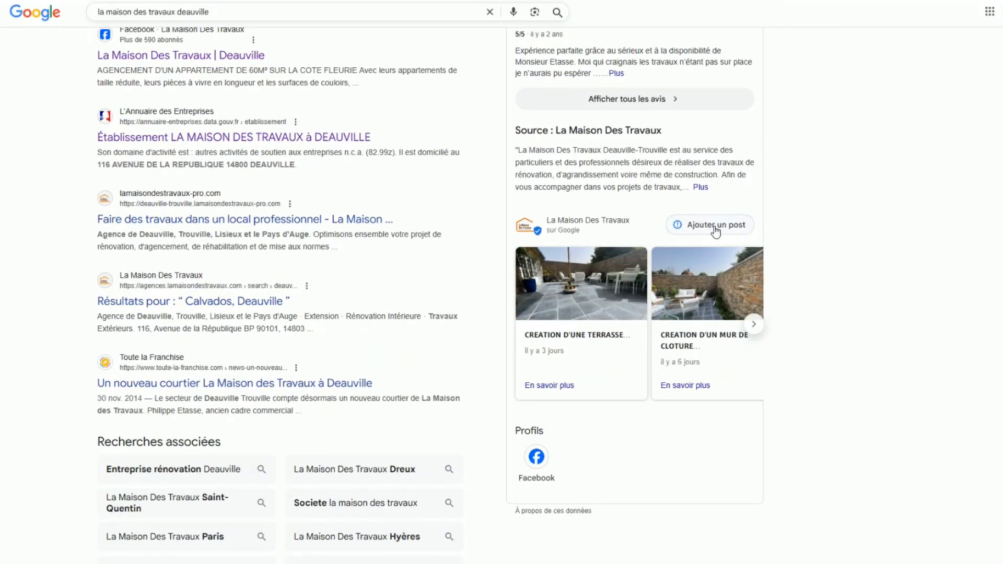
left_click(715, 229)
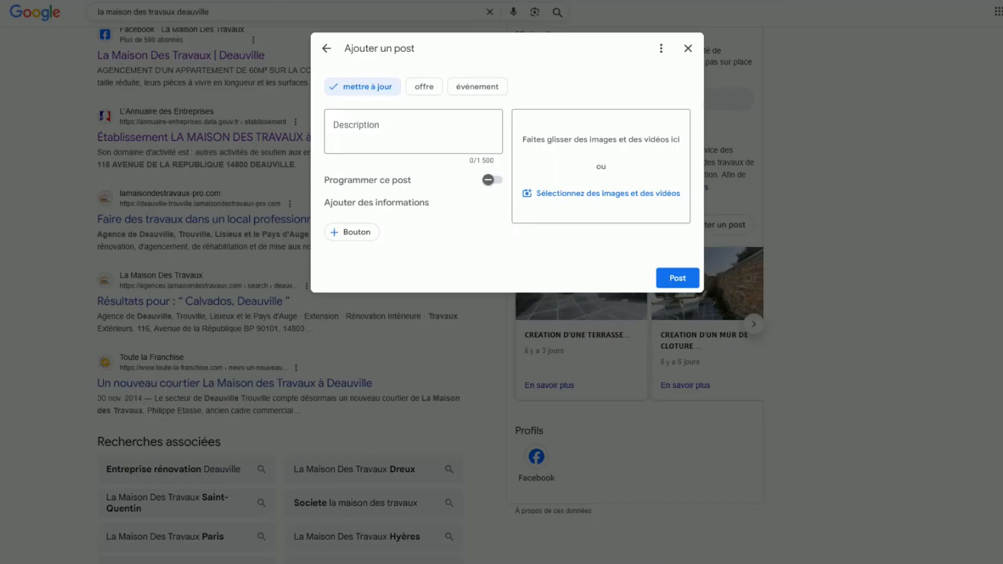
left_click(358, 128)
key("ctrl+v")
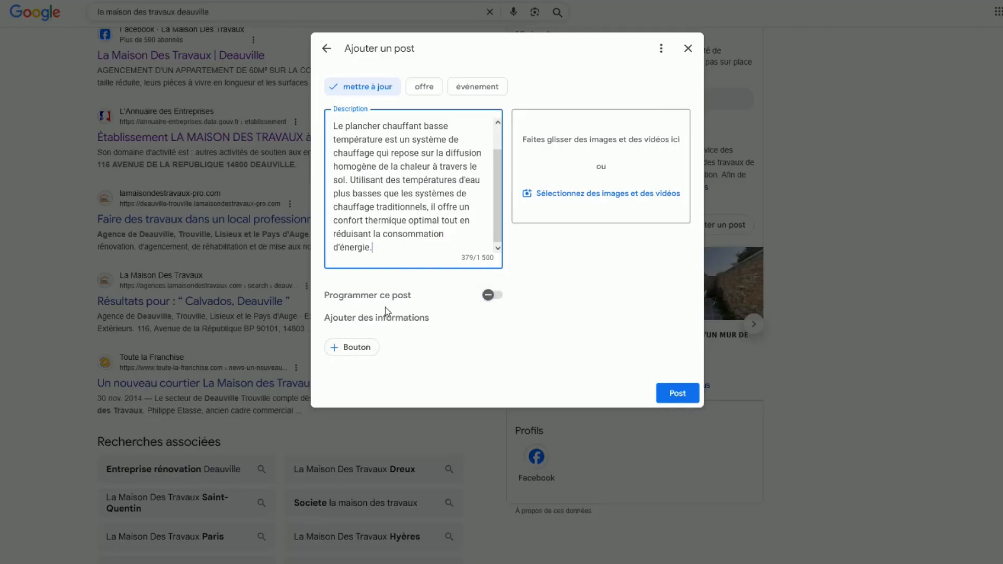
Add an "En savoir plus" button to the post, with the copied page link ending in terrain-de-padel-pres-de-villers-sur-mer.
left_click(359, 351)
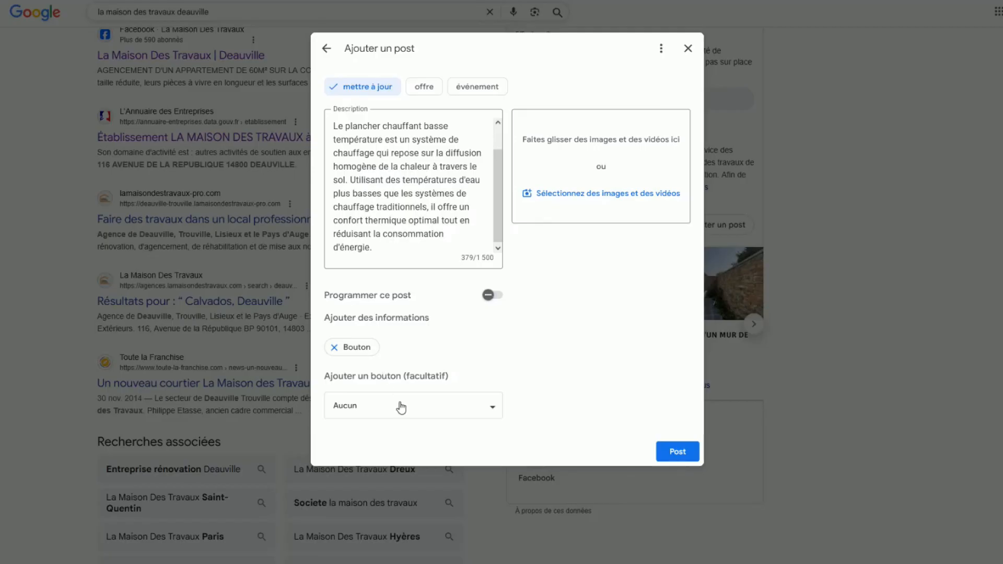
left_click(487, 413)
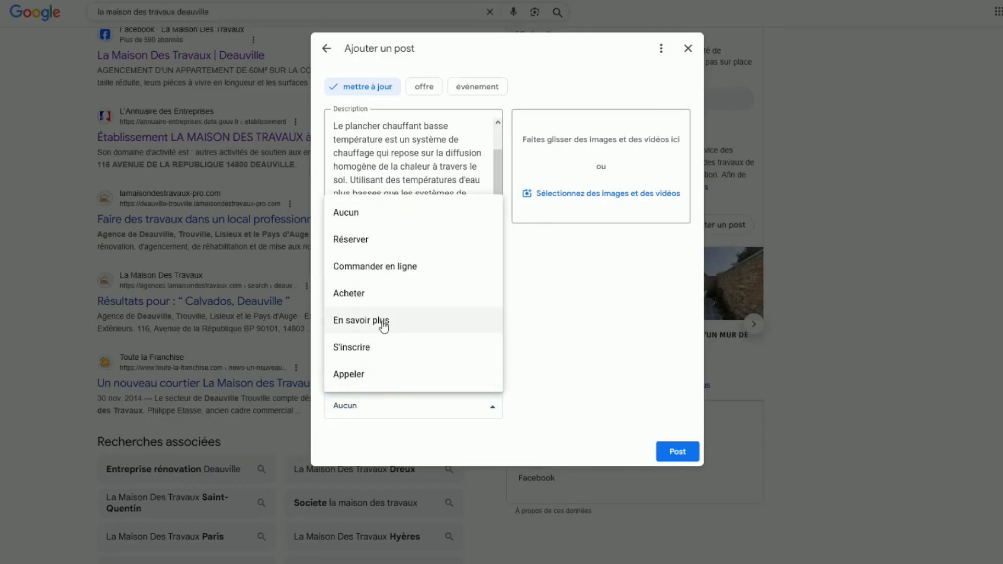
left_click(384, 323)
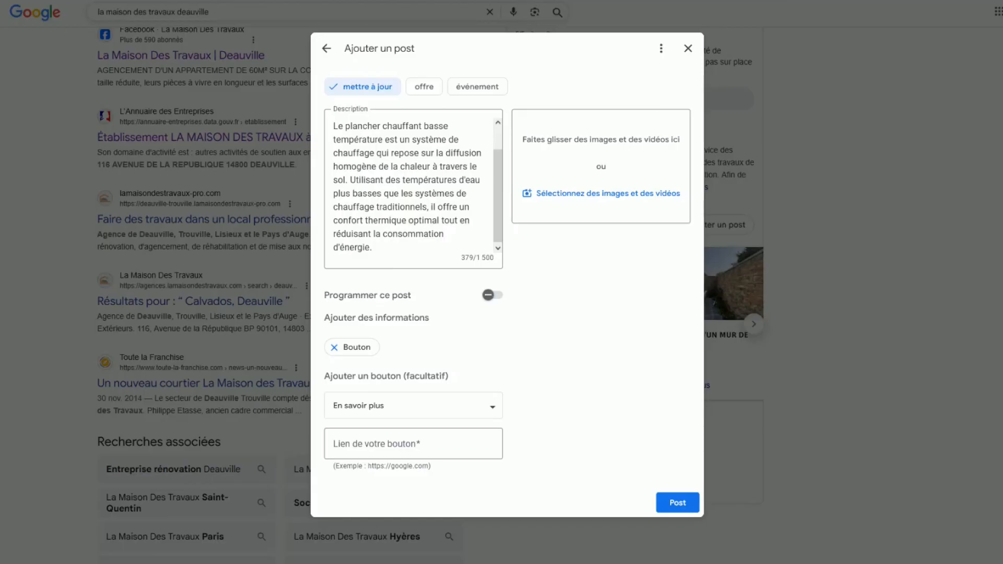
left_click(373, 445)
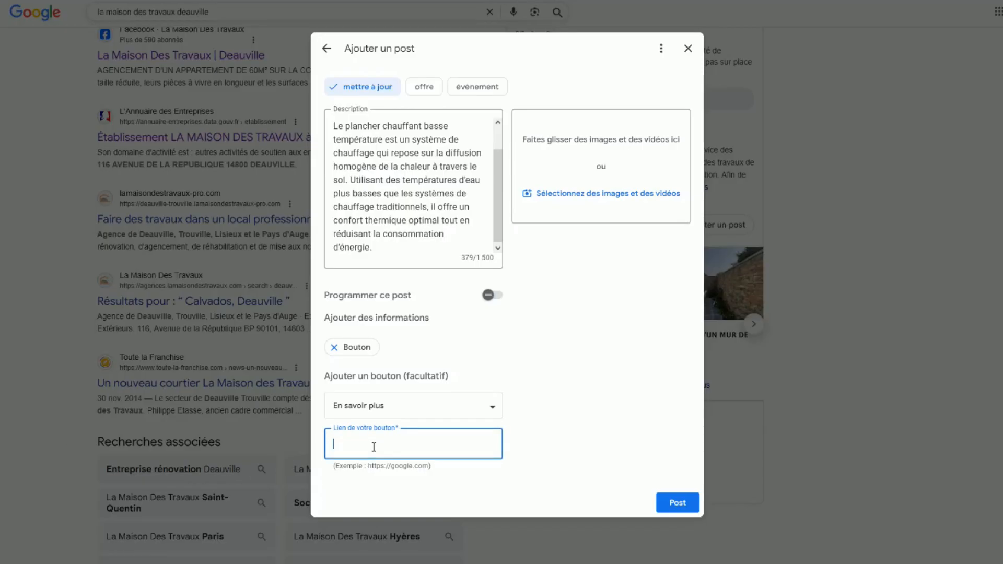
key("ctrl+v")
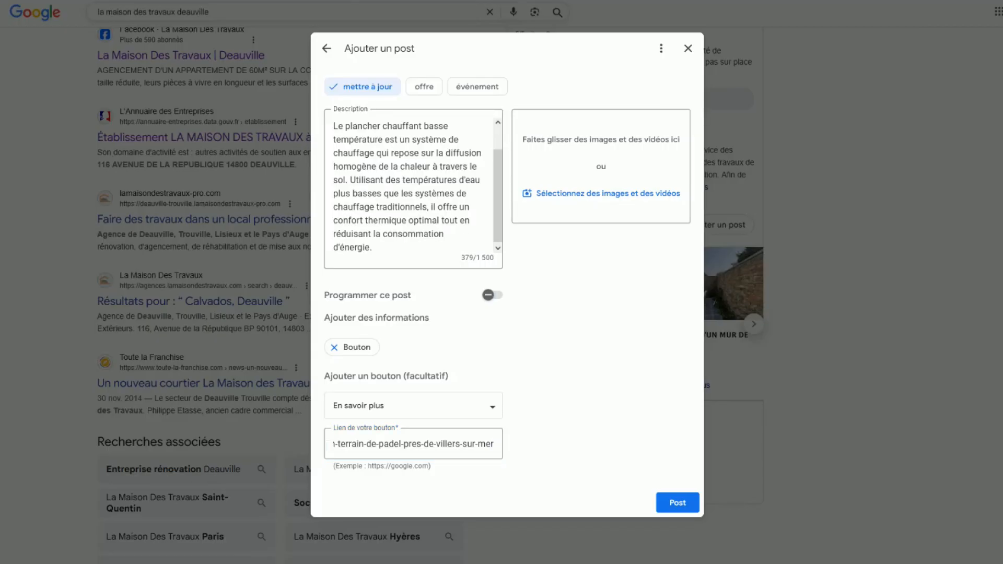
Attach the photo of blue underfloor heating pipes to the post and publish it.
left_click_drag(32, 298, 581, 202)
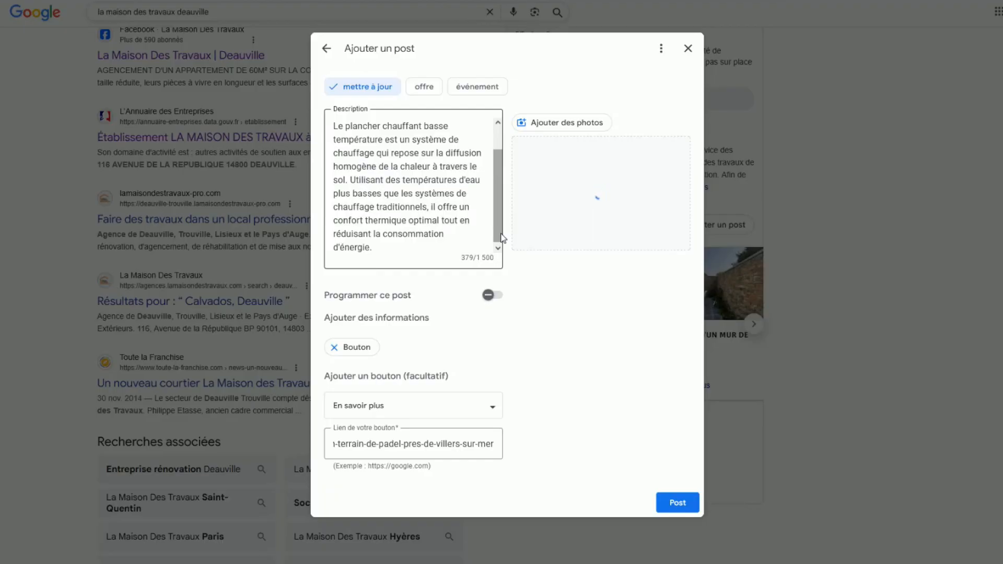
left_click(677, 503)
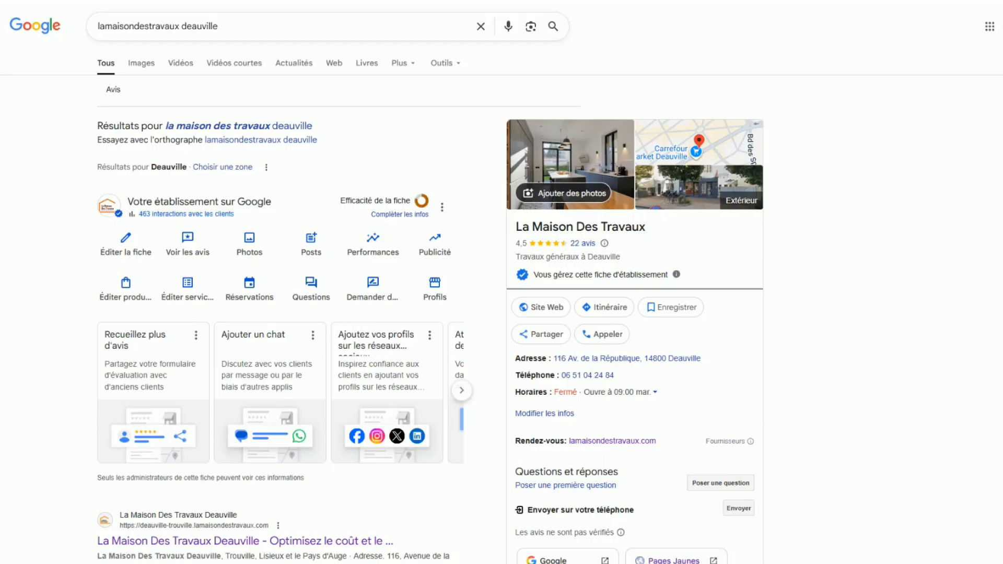
Start another post from the business's posts list, view the événement and offre forms, and return to the mettre à jour type.
left_click(312, 245)
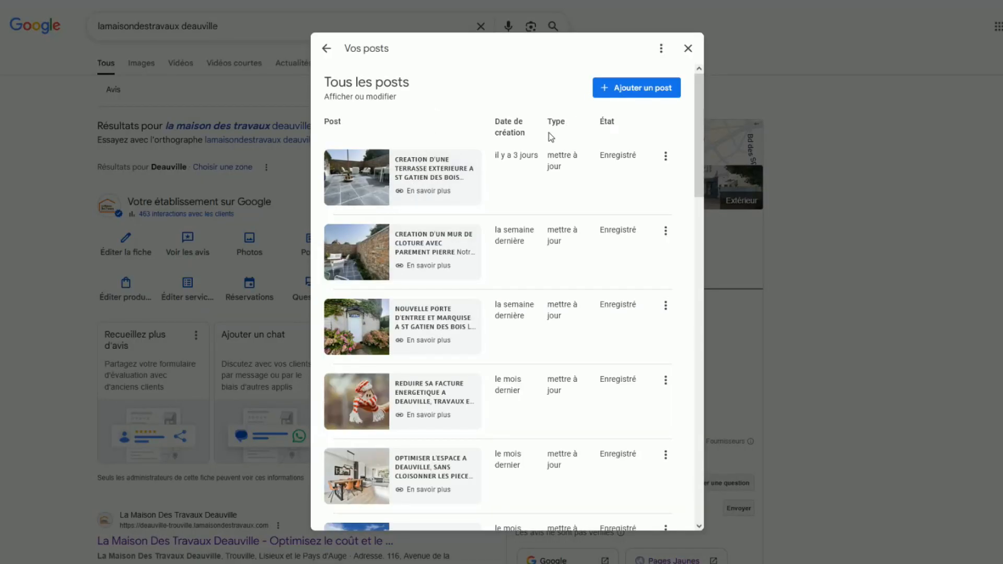
left_click(636, 90)
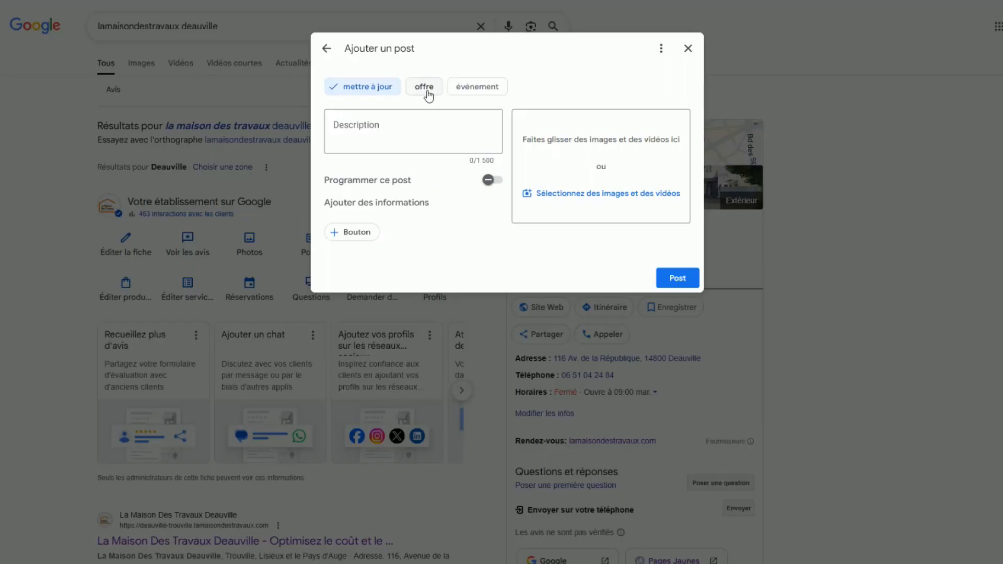
left_click(473, 89)
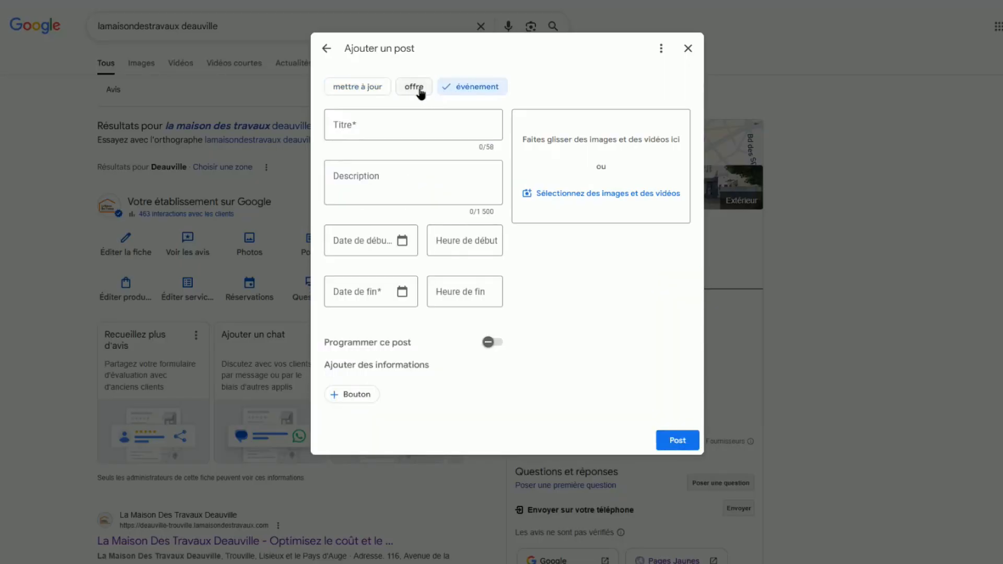
left_click(423, 88)
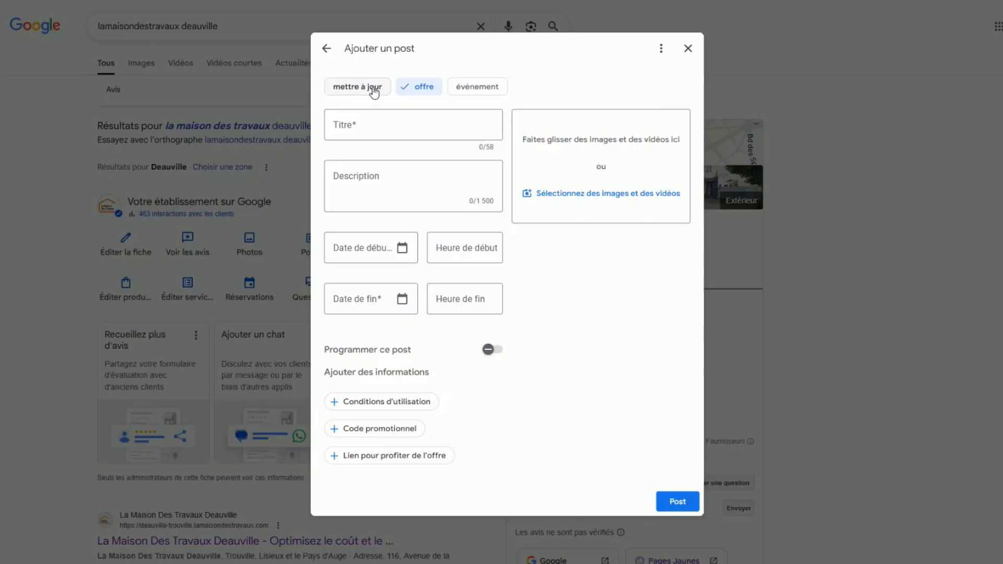
left_click(366, 88)
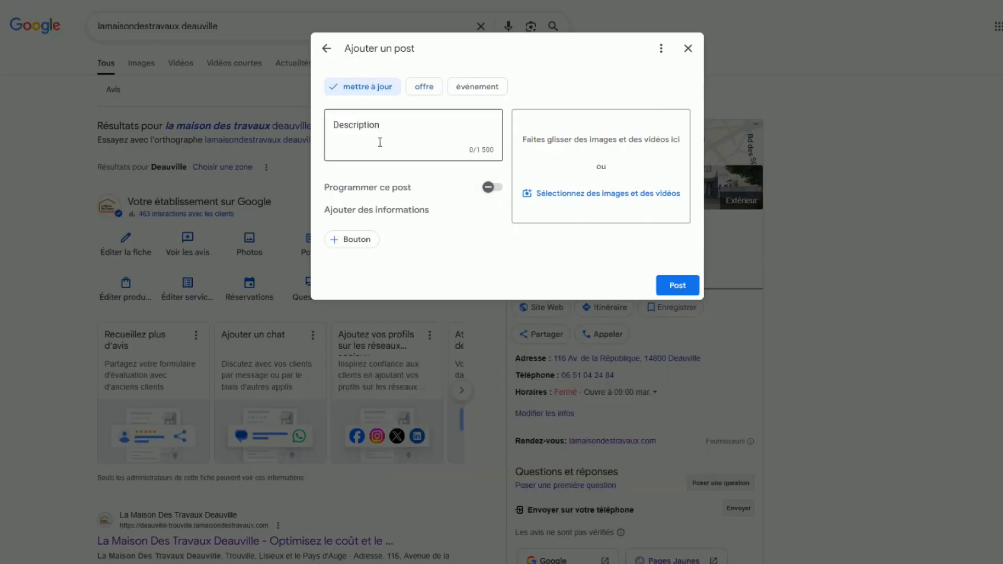
Paste the prepared PLANCHER CHAUFFANT BASSE TEMPERATURE text as the new post's description.
left_click(346, 128)
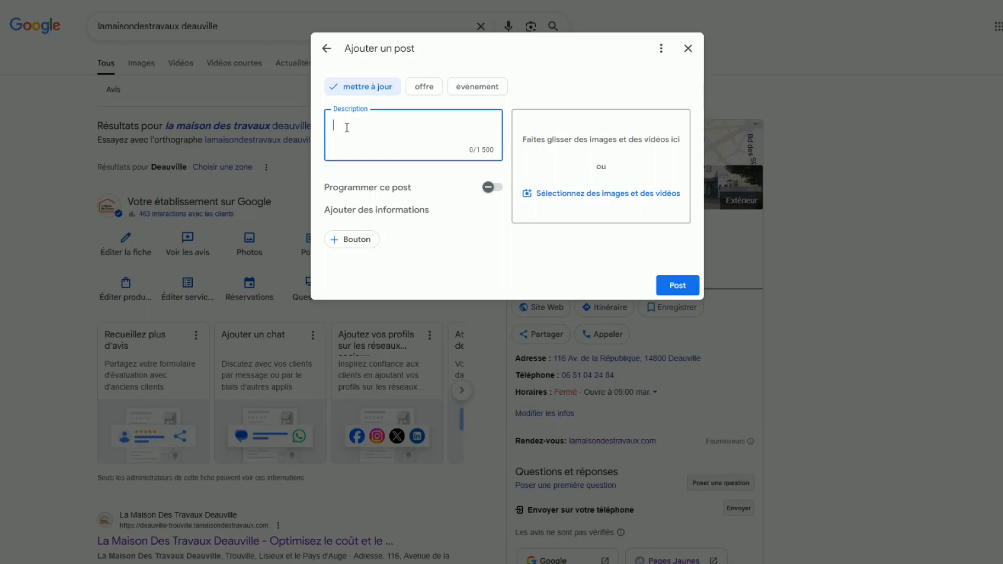
key("ctrl+v")
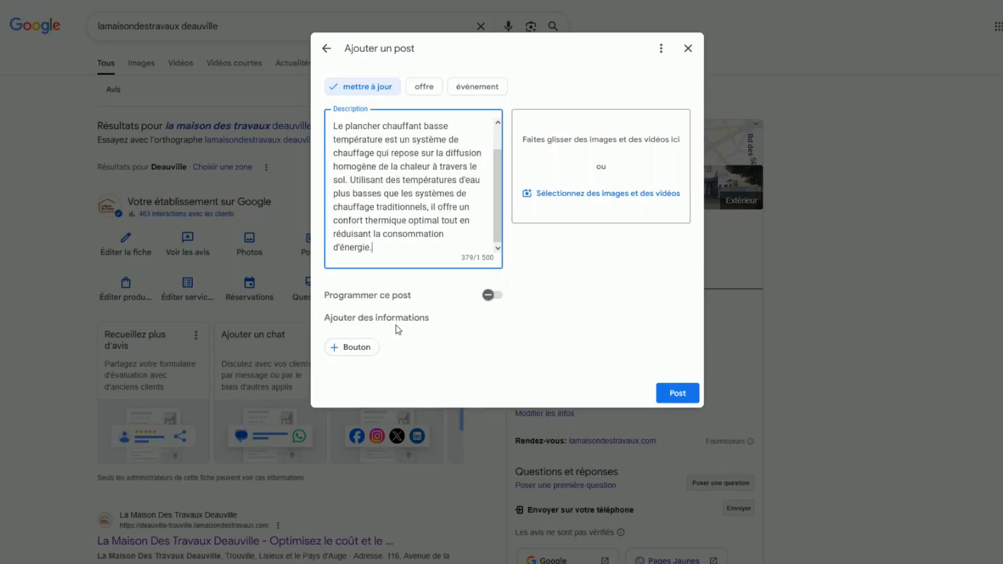
Give the new post an "En savoir plus" button with the copied terrain-de-padel-pres-de-villers-sur-mer link, and attach the heating pipes photo.
left_click(353, 346)
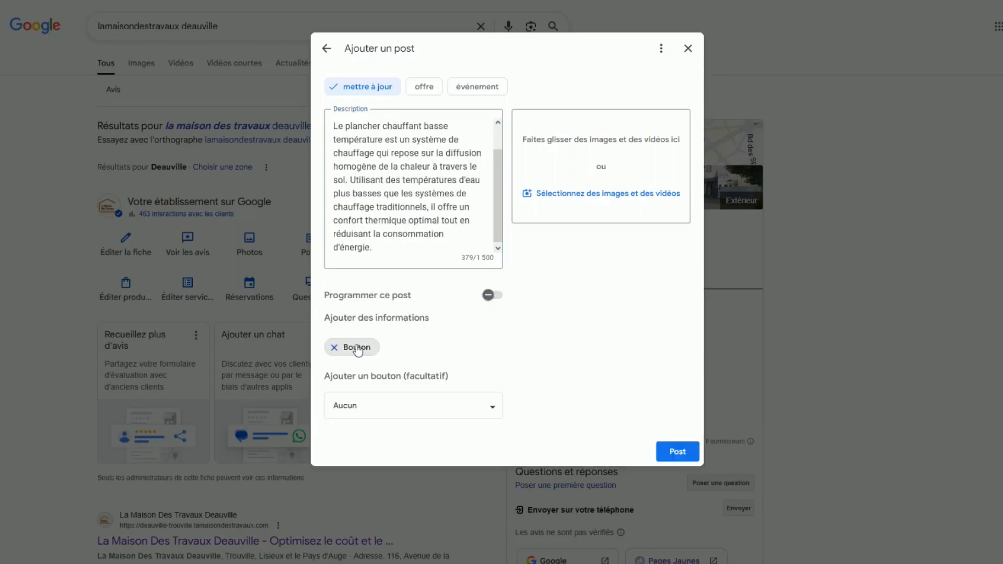
left_click(493, 412)
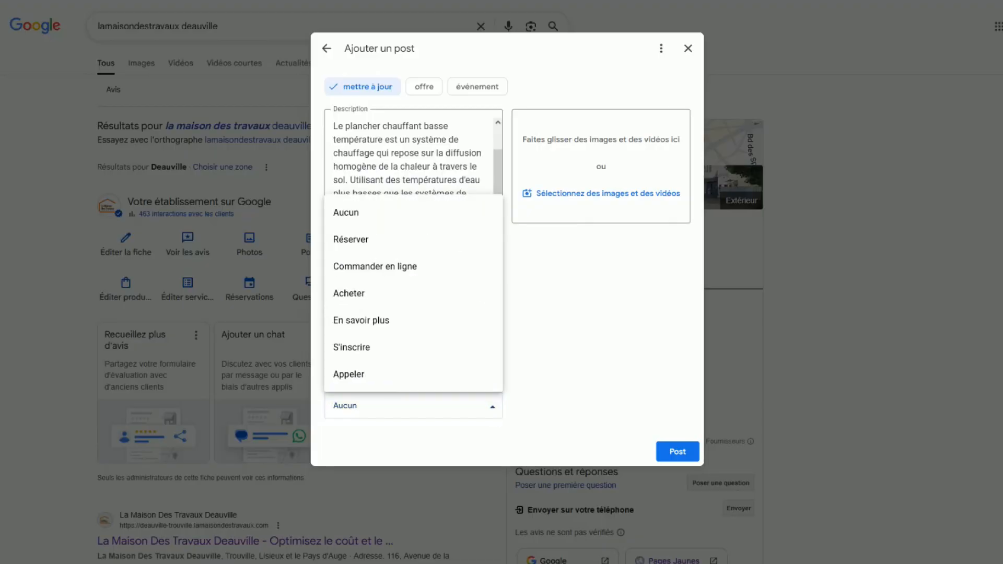
left_click(372, 321)
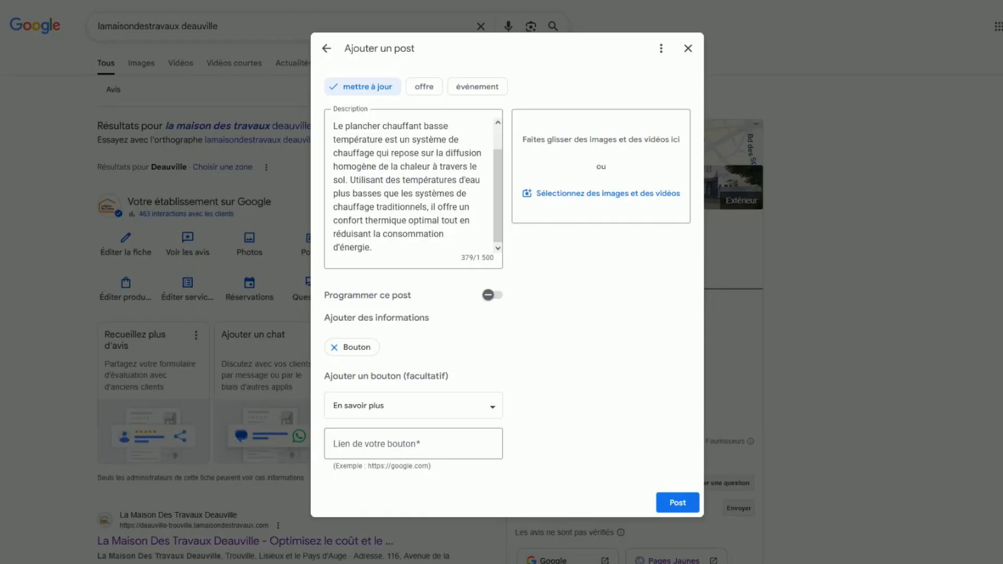
left_click(433, 448)
key("ctrl+v")
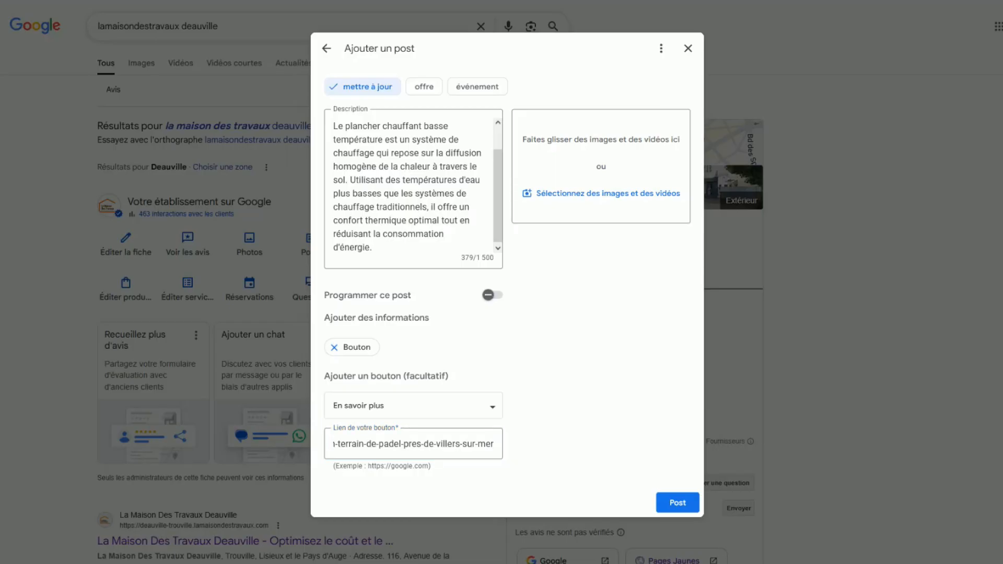
left_click_drag(434, 182, 582, 209)
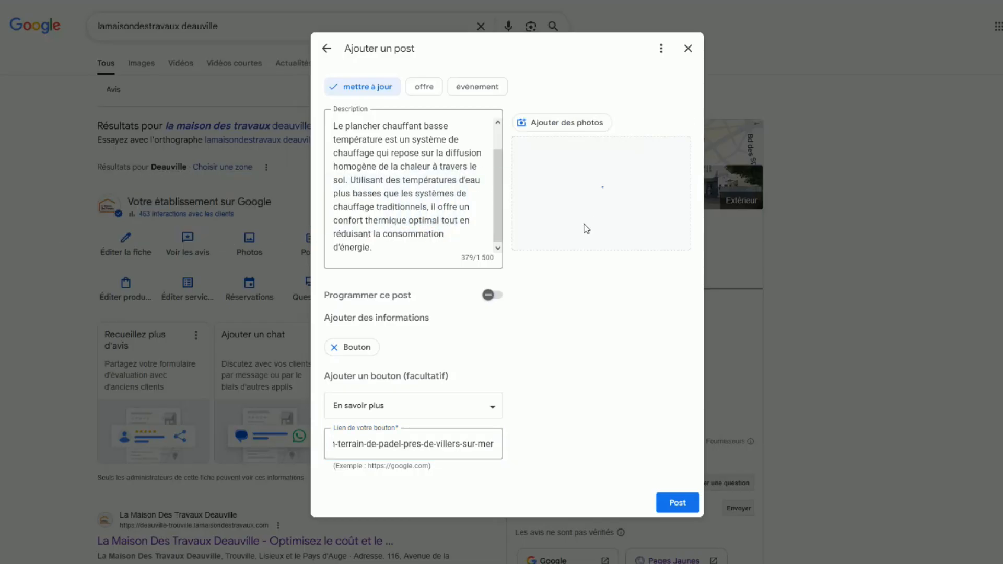
Turn on scheduling for the post and open the calendar for its publication date.
left_click(498, 296)
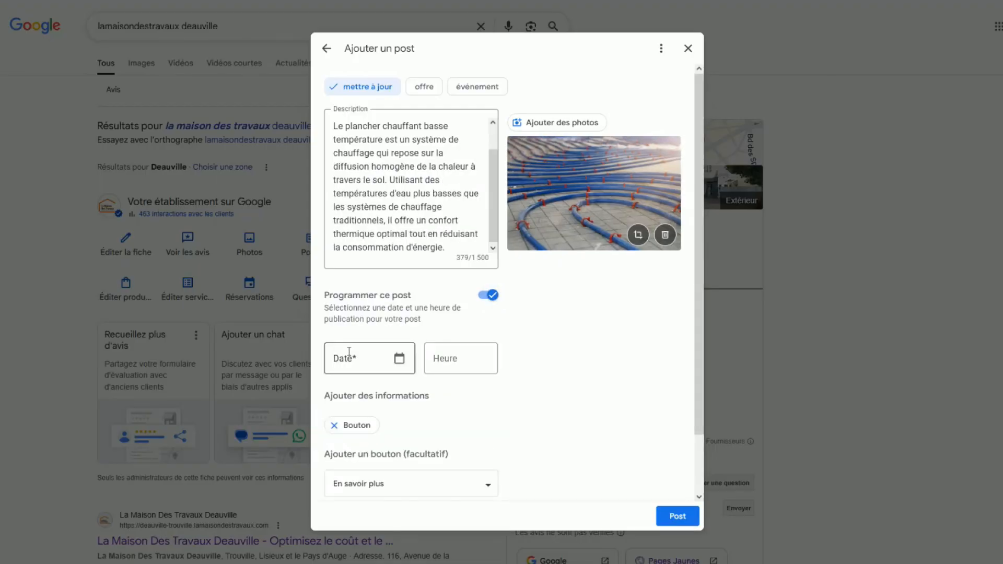
left_click(399, 358)
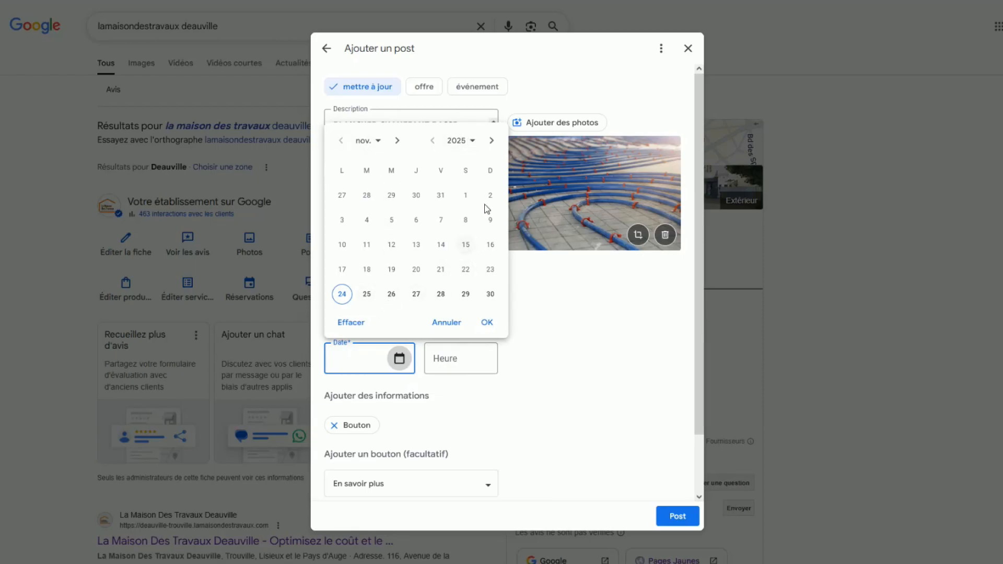
left_click(471, 141)
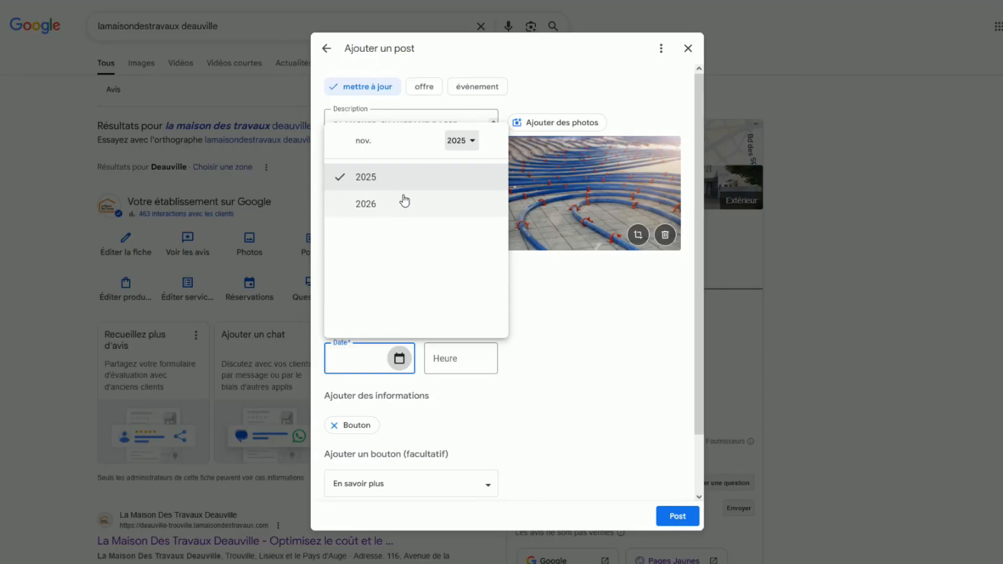
left_click(360, 206)
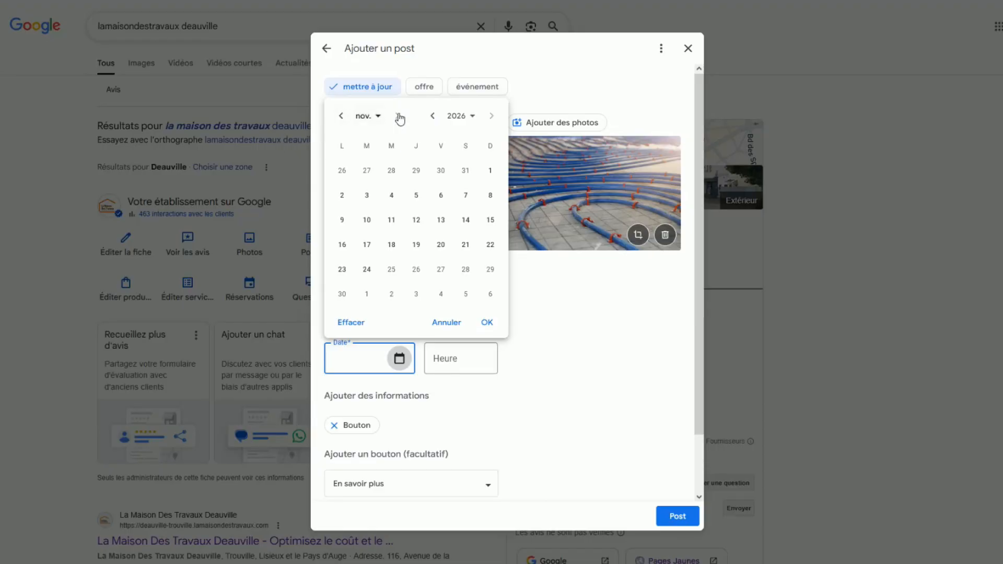
left_click(474, 115)
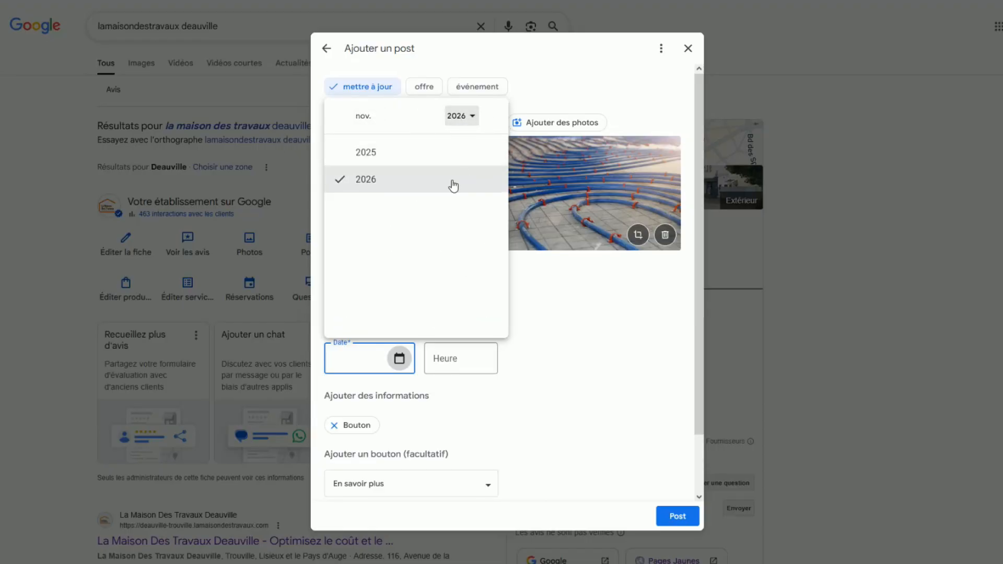
left_click(382, 156)
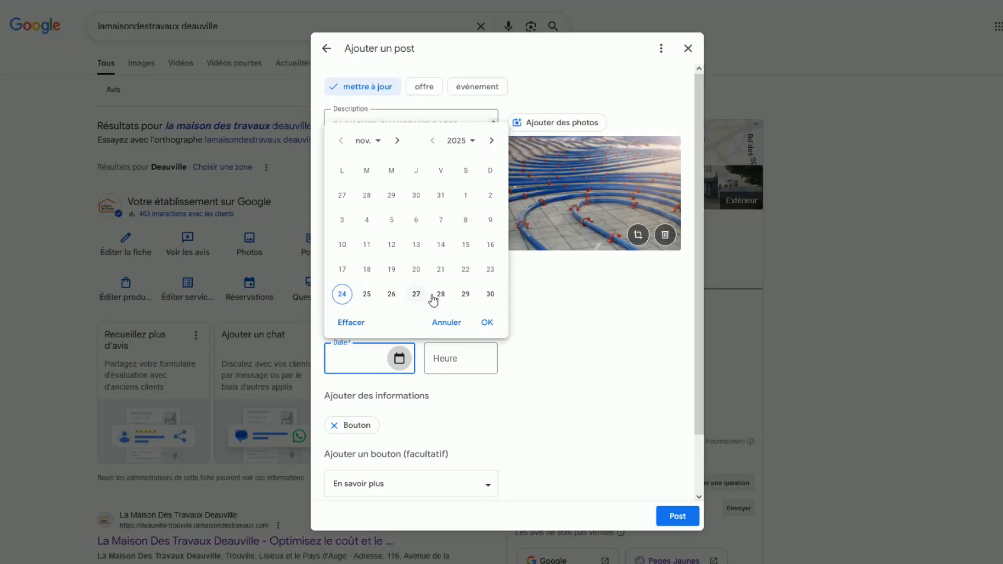
Schedule the post for 27/11/2025 at 10:30.
left_click(416, 295)
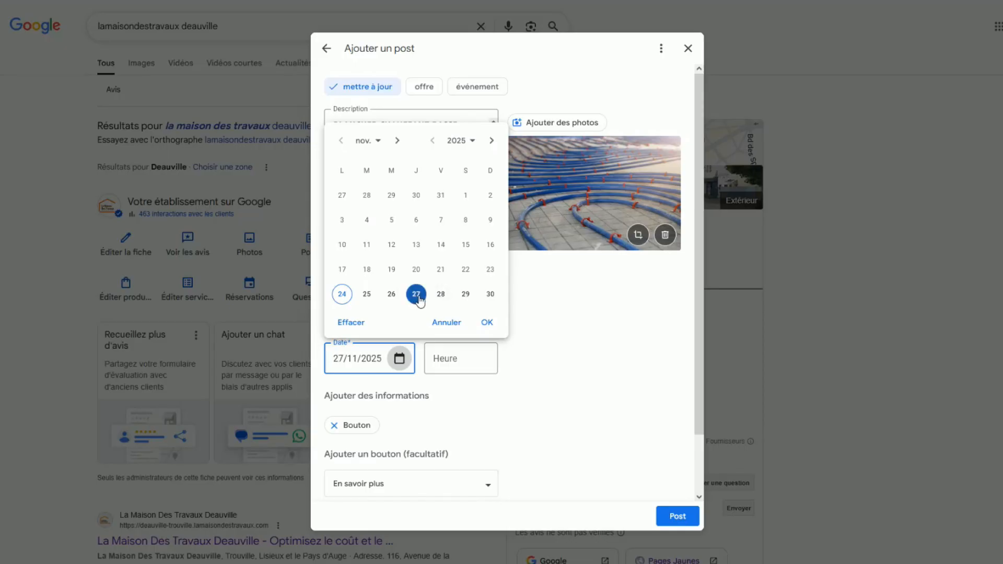
left_click(452, 360)
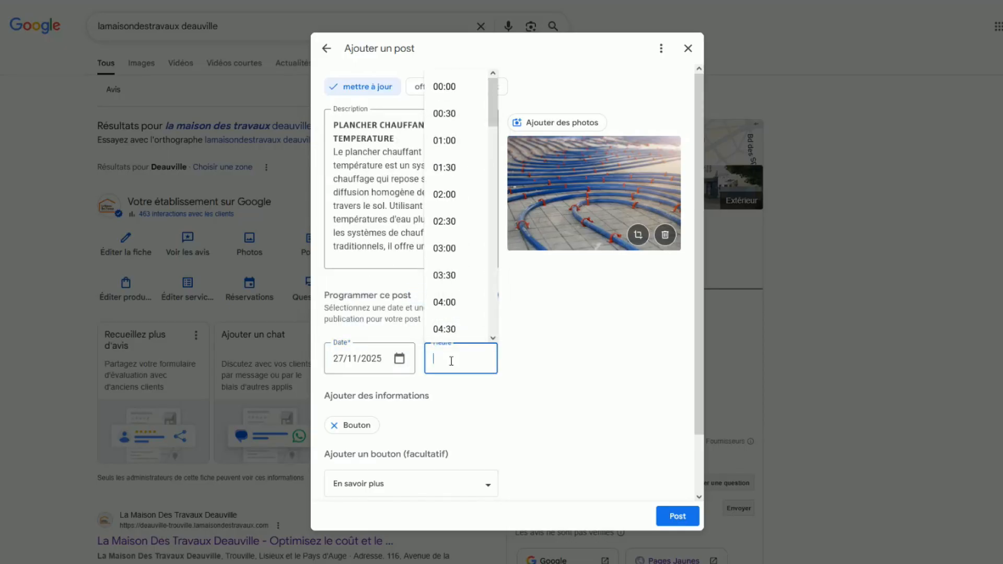
scroll(459, 271, "down", 8)
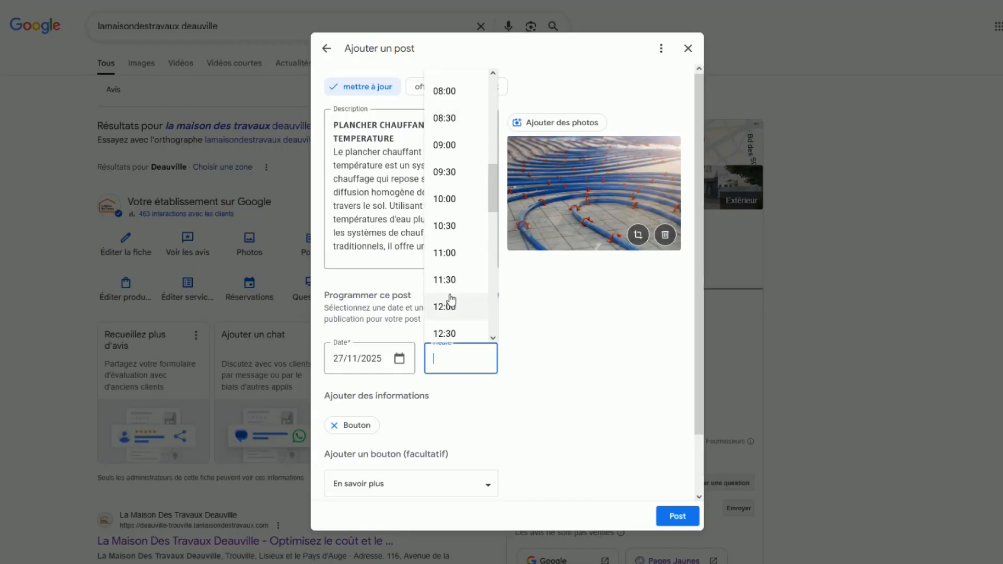
left_click(444, 227)
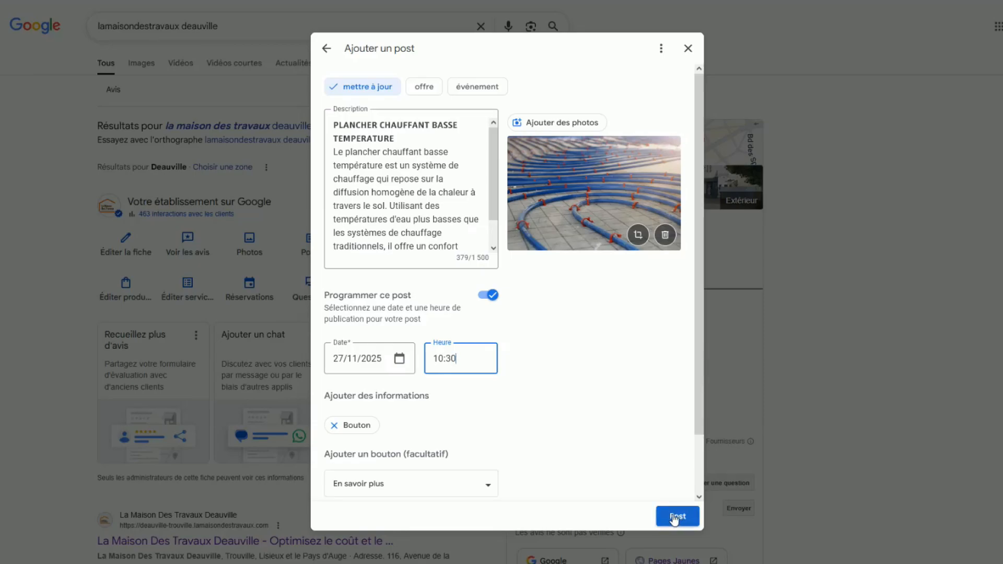
Review the button options, keep "En savoir plus" with its link, and submit the scheduled post.
left_click(486, 489)
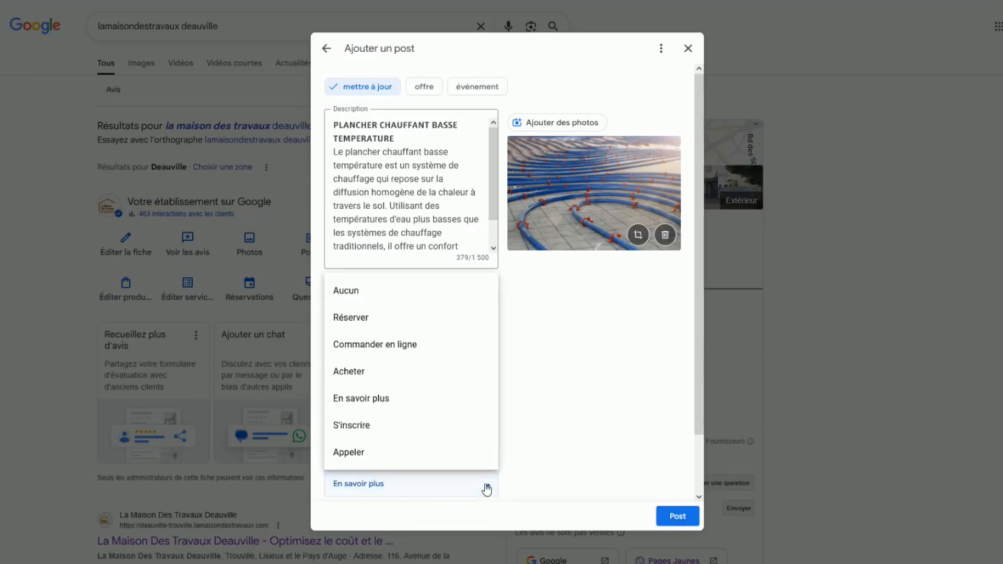
left_click(381, 398)
scroll(468, 389, "down", 1)
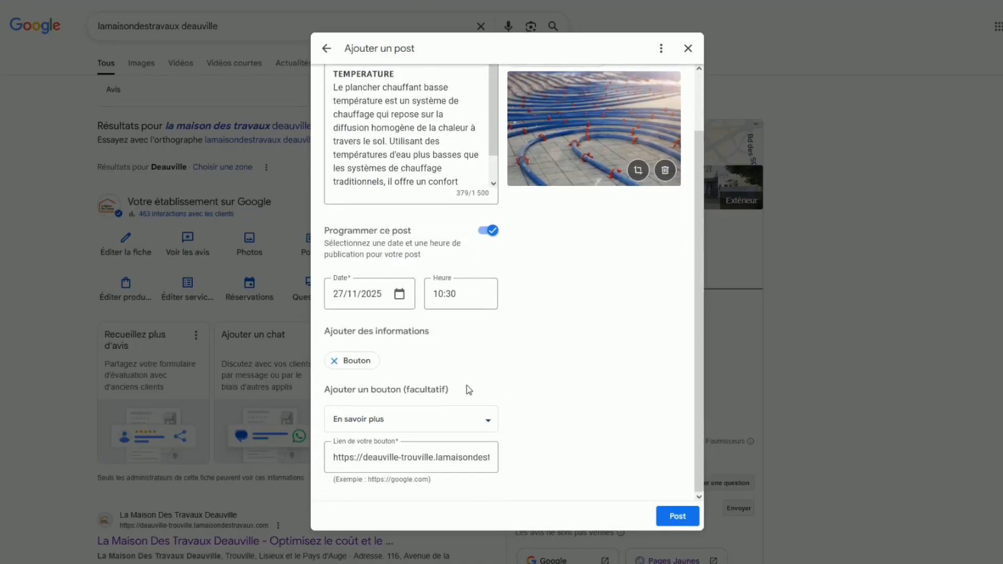
left_click(677, 516)
Open the list of the business's posts.
left_click(311, 244)
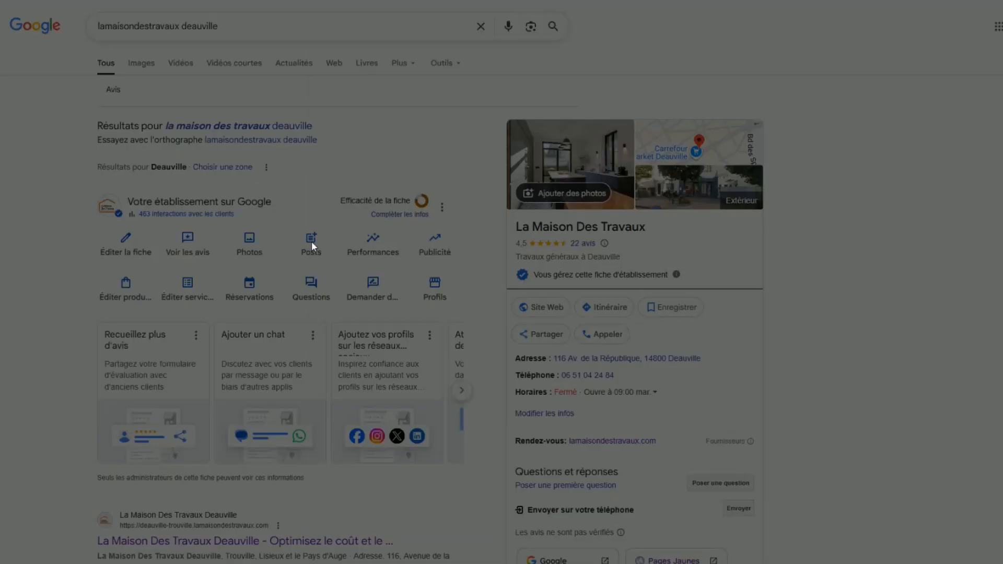